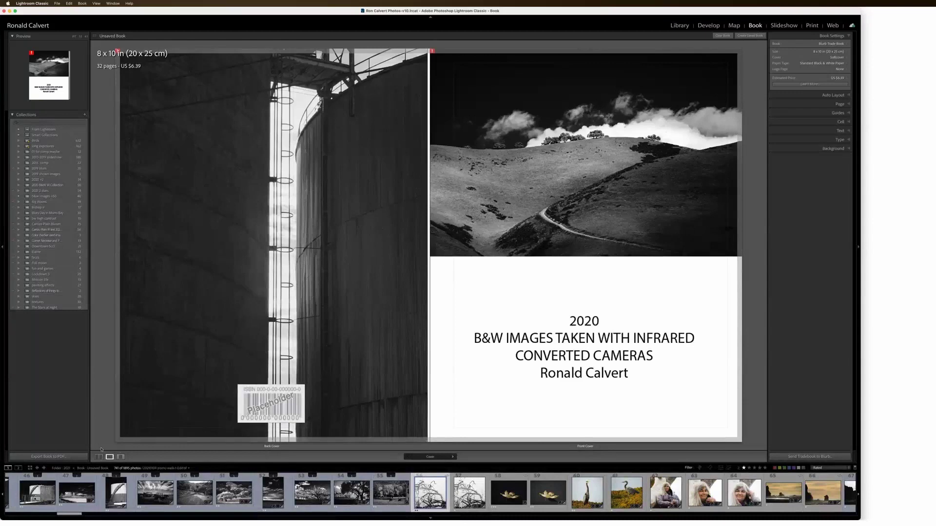
# Step: Examine the book's pages in multi-page view and the fence photo spread on pages 6 and 7 in spread and single-page view
pyautogui.click(98, 457)
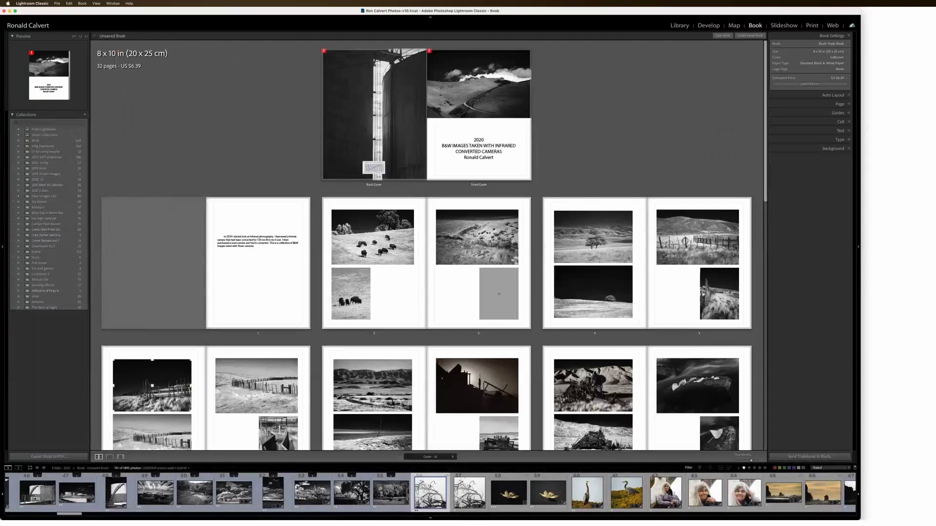
pyautogui.scroll(-3, 145, 419)
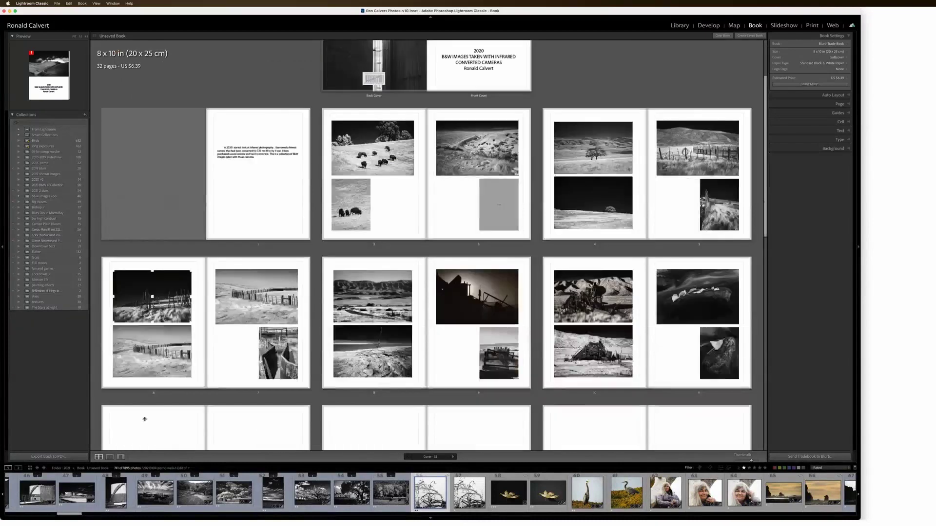
pyautogui.scroll(-2, 247, 348)
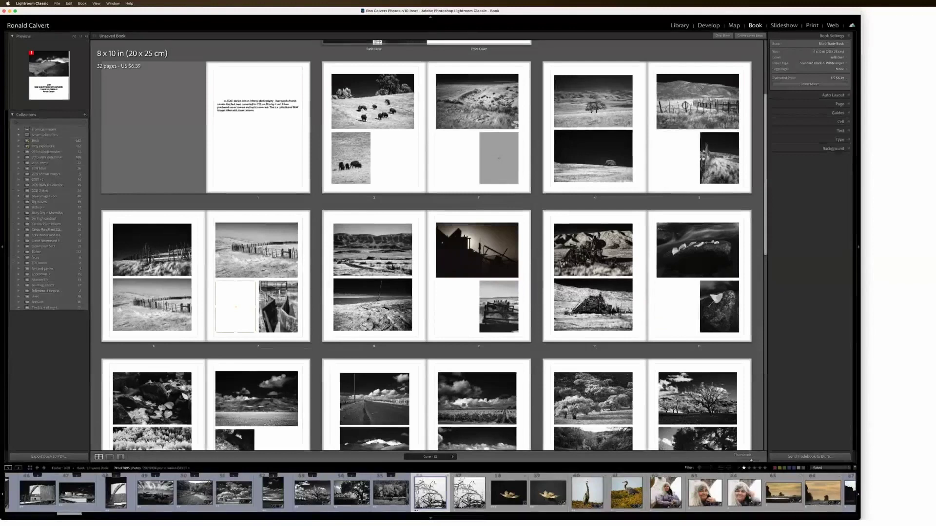
pyautogui.click(215, 282)
pyautogui.click(109, 457)
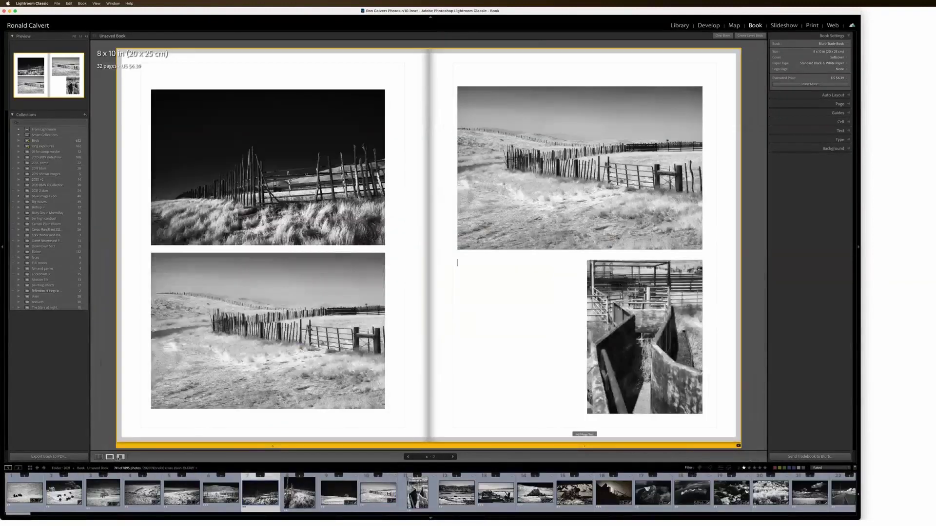
pyautogui.click(120, 457)
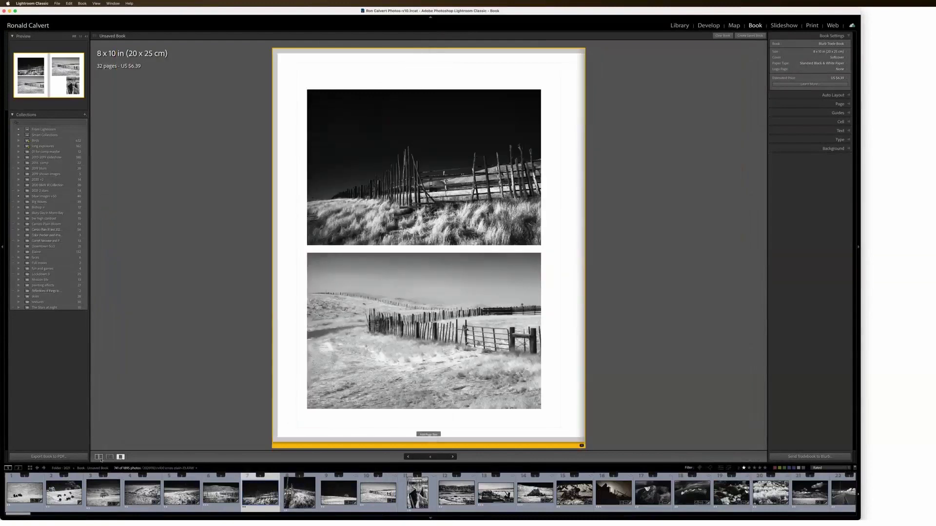
pyautogui.click(99, 457)
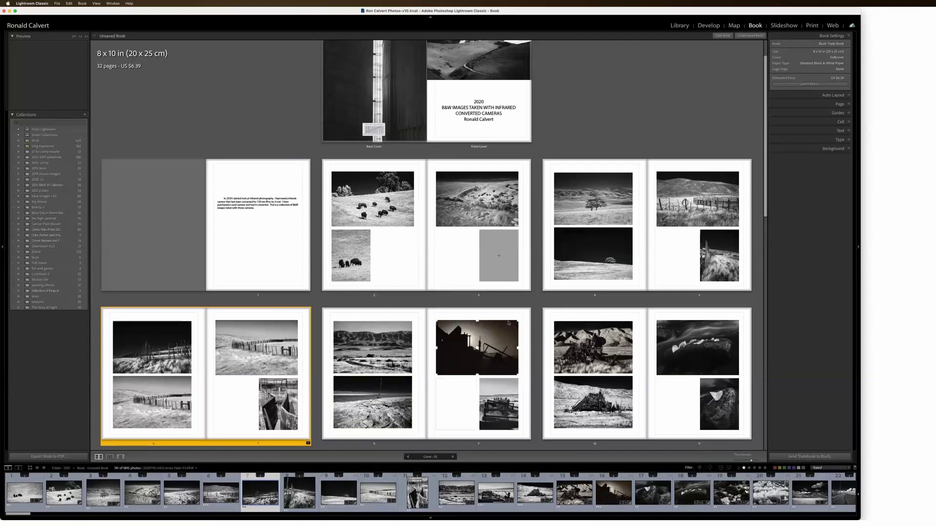
# Step: Add two pages with the two-photo and text layout, beginning at blank page 31 near the end of the book
pyautogui.scroll(-1, 521, 335)
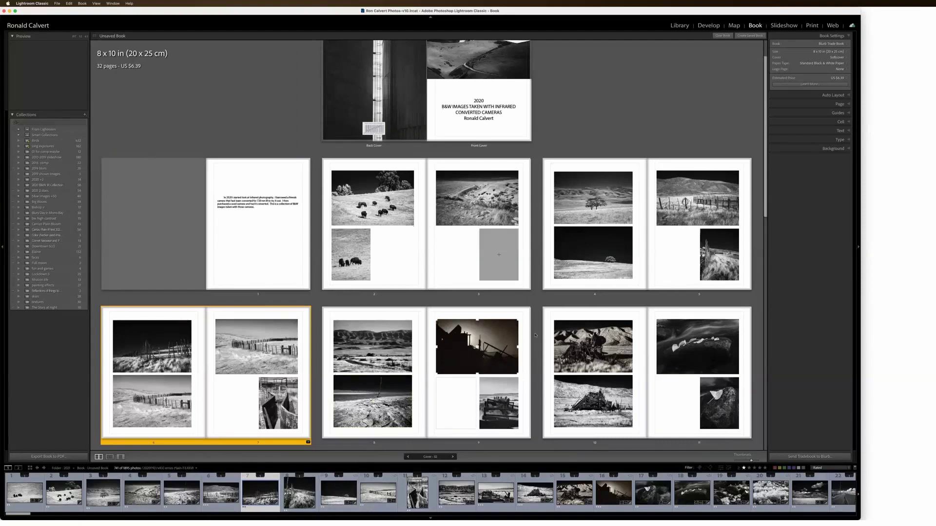
pyautogui.scroll(-3, 522, 335)
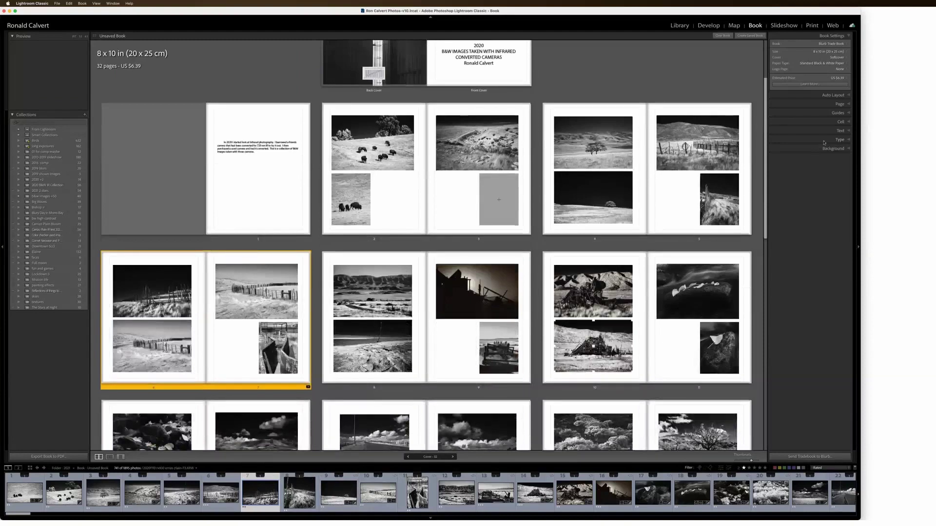
pyautogui.click(848, 106)
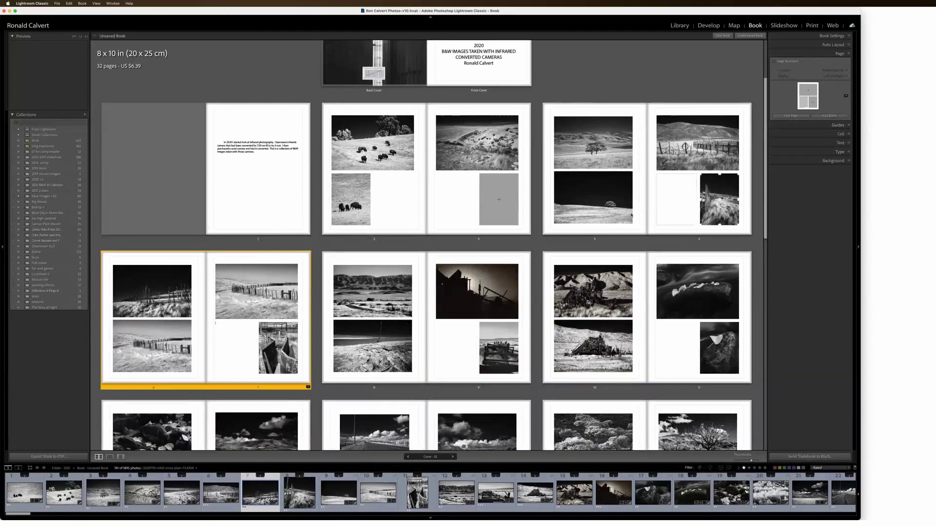
pyautogui.scroll(-10, 566, 249)
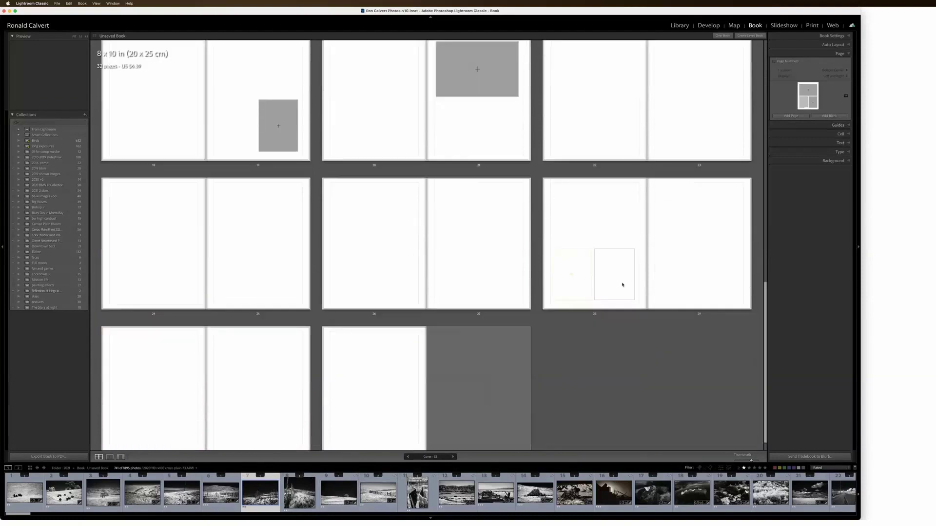
pyautogui.scroll(-1, 313, 373)
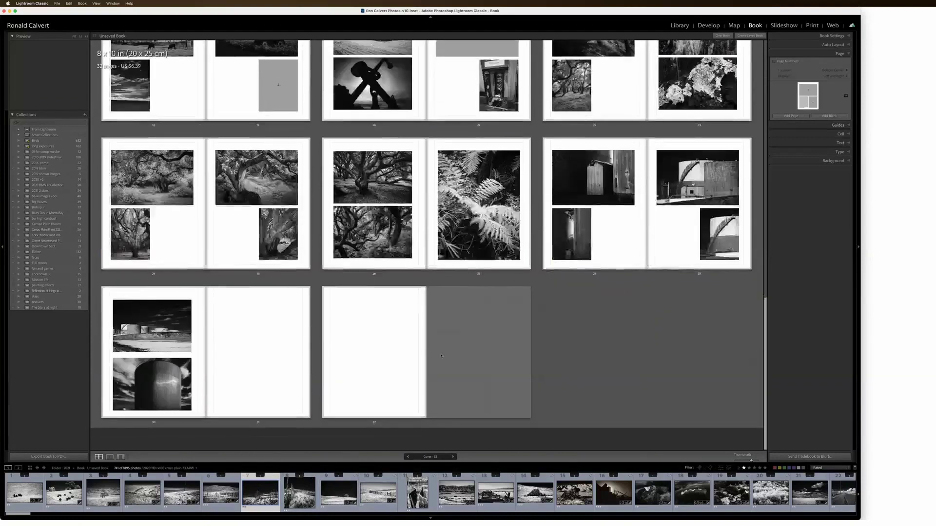
pyautogui.click(271, 377)
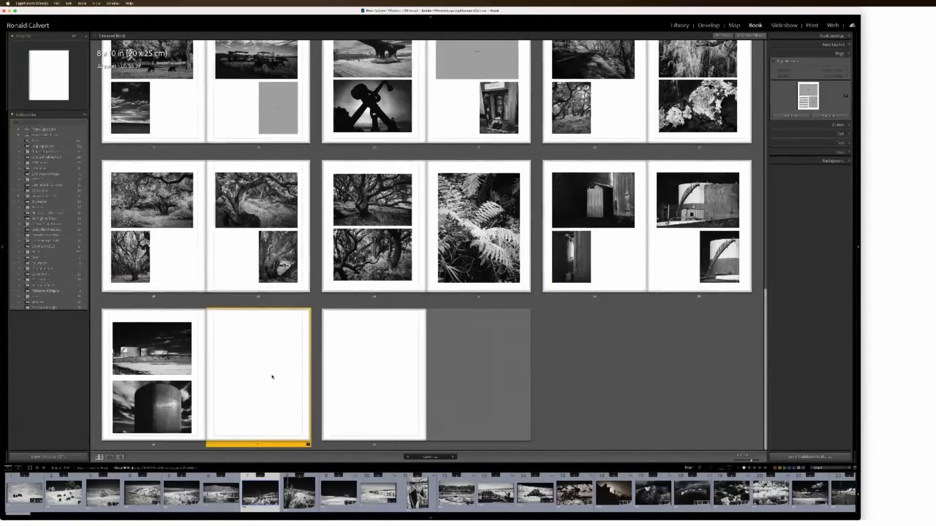
pyautogui.click(788, 117)
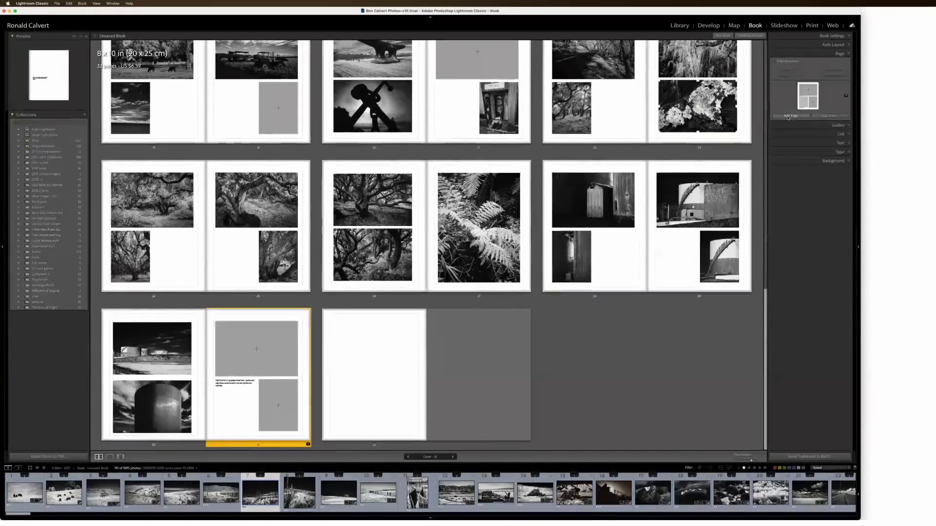
pyautogui.click(788, 117)
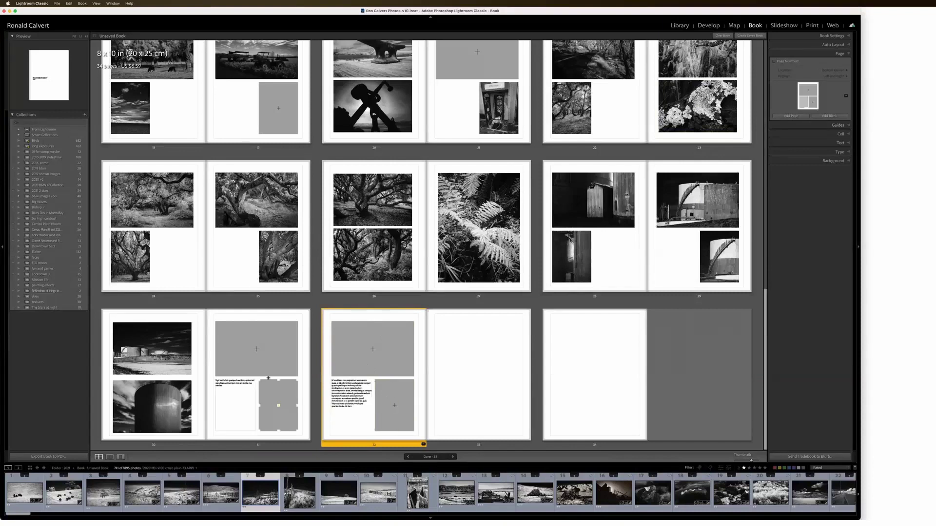
# Step: Change page 32 to the mirrored two-photo layout with the small photo cell on the left and text on the right
pyautogui.click(355, 370)
pyautogui.click(845, 96)
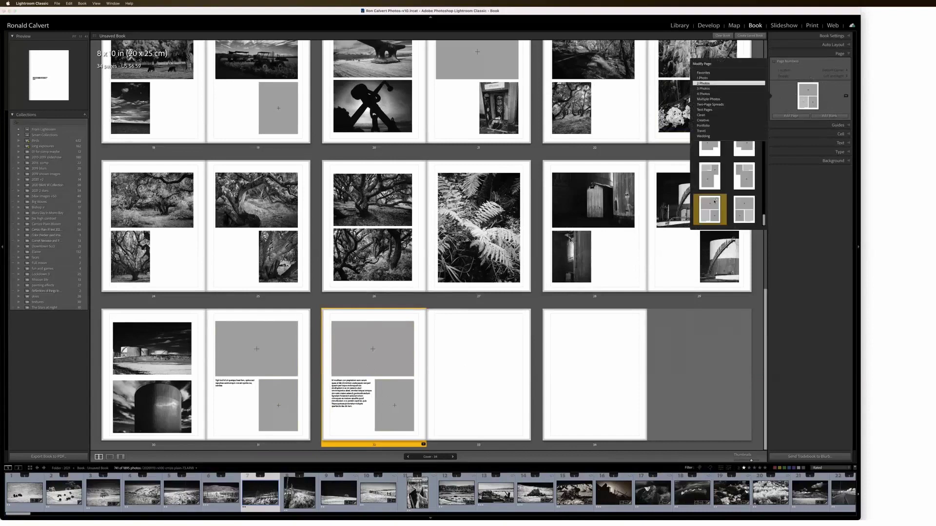
pyautogui.click(744, 208)
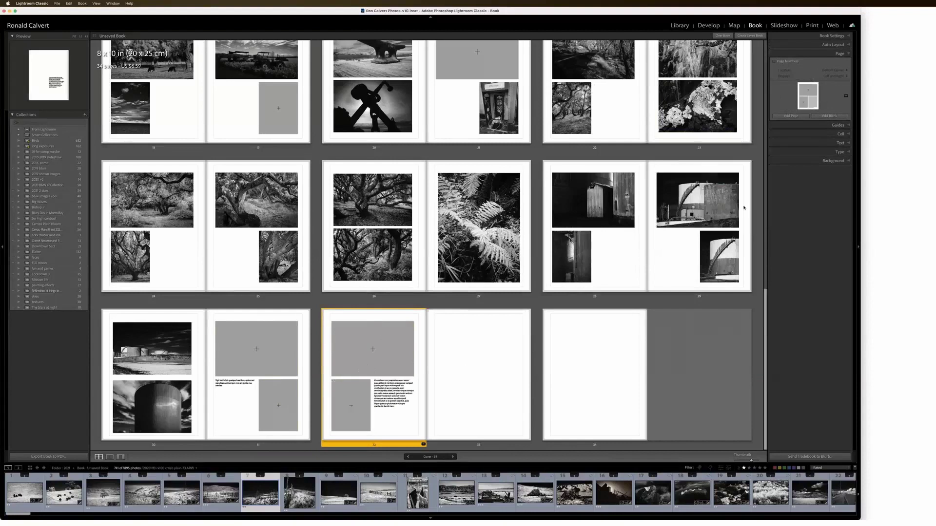
# Step: Place filmstrip photo 13 on page 32, move it into the large upper cell, and remove the photo from that cell
pyautogui.scroll(1, 750, 199)
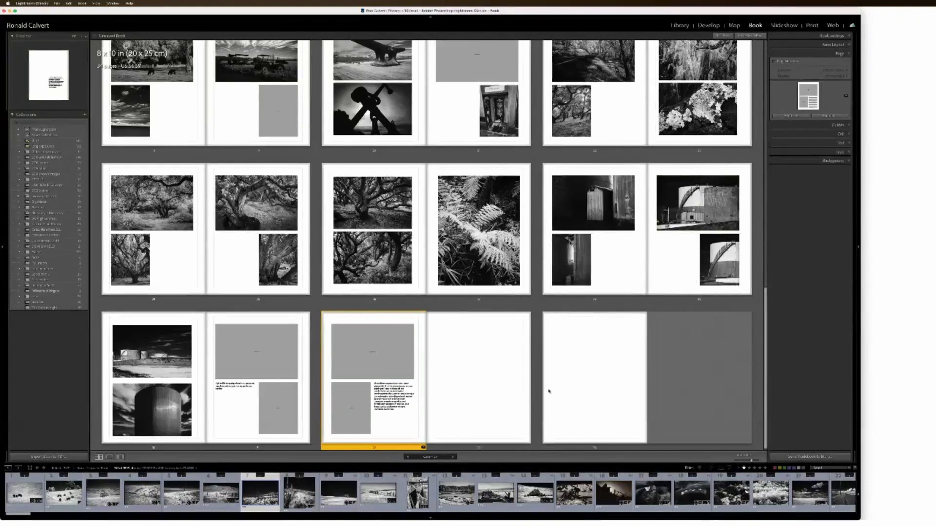
pyautogui.moveTo(505, 480); pyautogui.dragTo(401, 408)
pyautogui.moveTo(392, 366); pyautogui.dragTo(410, 428)
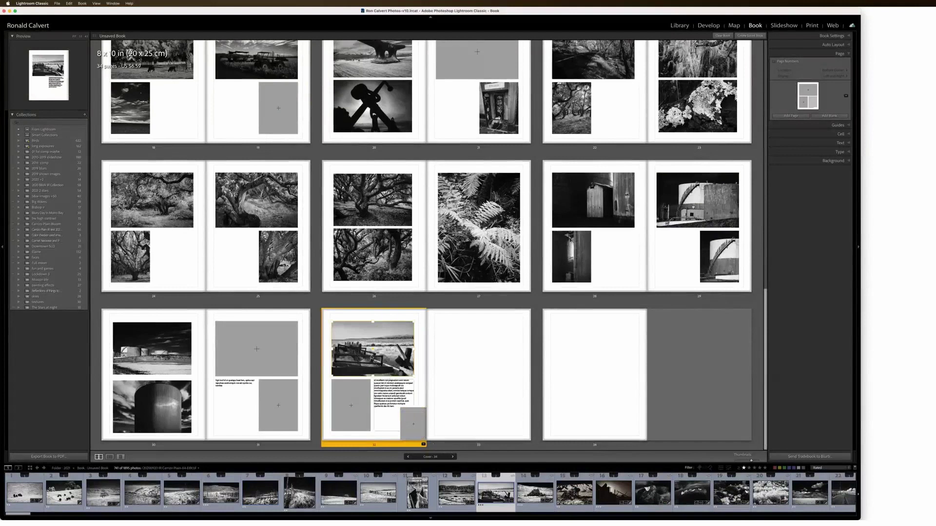
pyautogui.rightClick(372, 349)
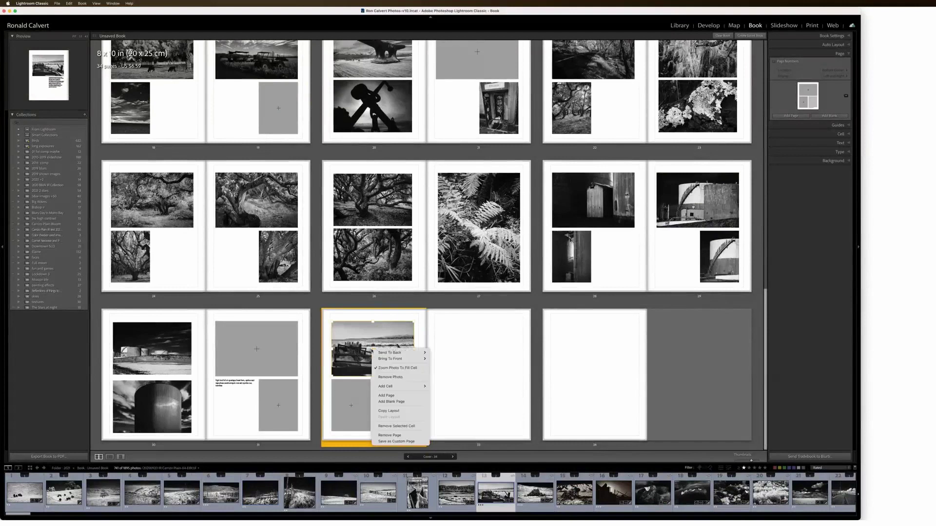
pyautogui.click(399, 378)
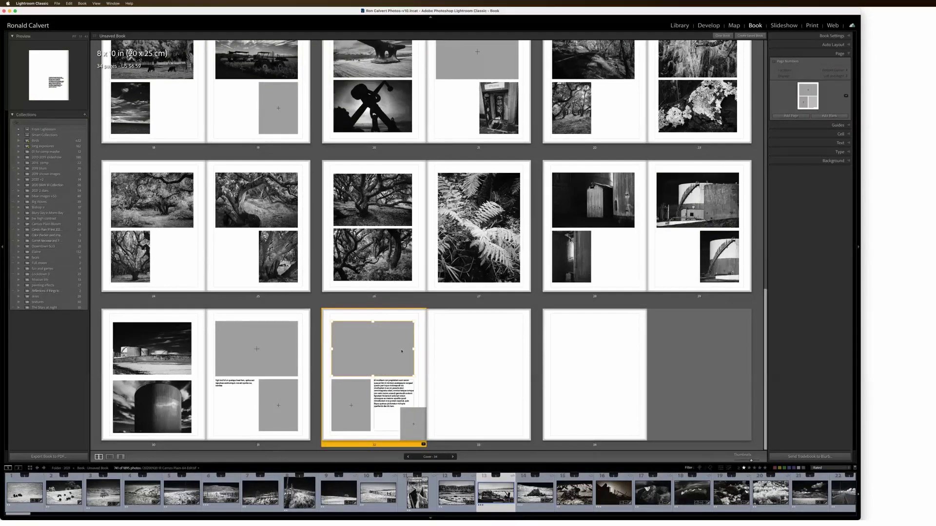
# Step: Try narrowing page 32's large upper photo cell, undo the resize, and widen the cell toward the page's right edge
pyautogui.moveTo(401, 351); pyautogui.dragTo(395, 350)
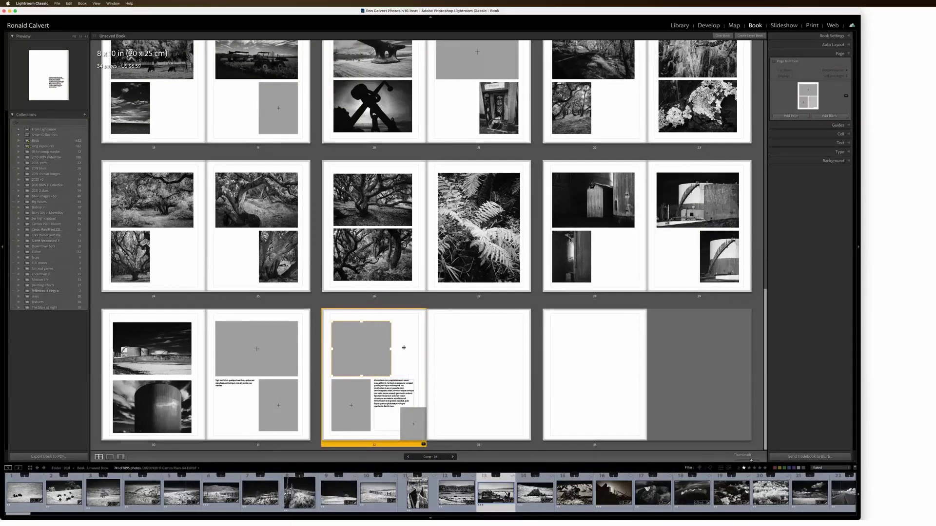
pyautogui.press('super+z')
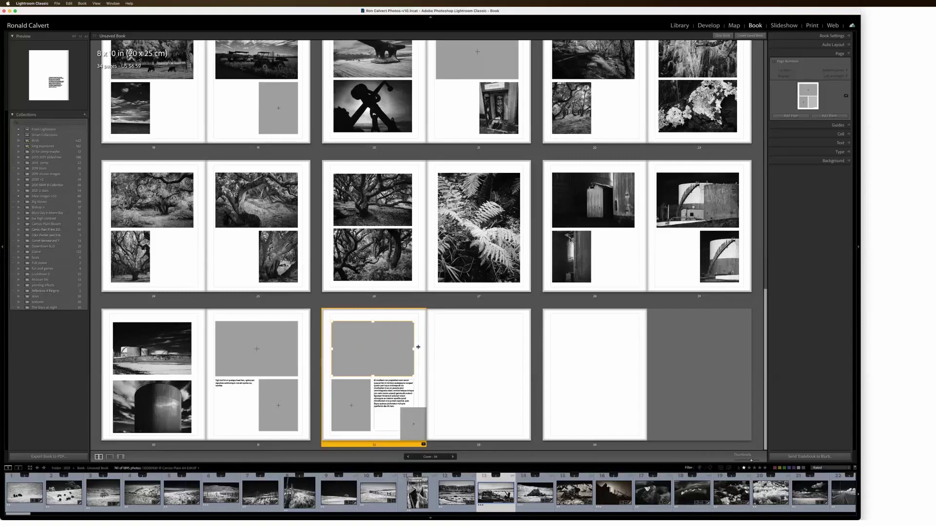
pyautogui.moveTo(418, 347); pyautogui.dragTo(687, 337)
# Step: Select the 2020 B&W IR Collection in the Library module and return to the book layout
pyautogui.click(683, 28)
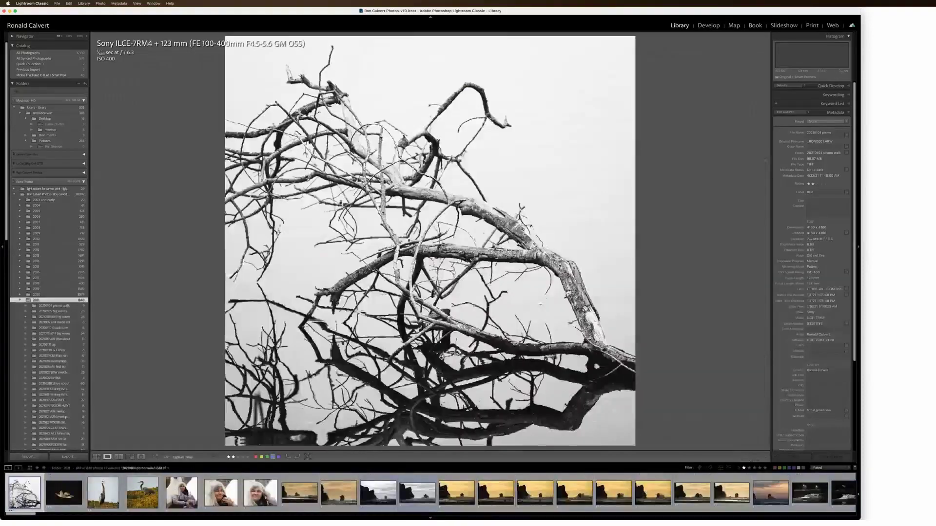
pyautogui.scroll(-4, 55, 250)
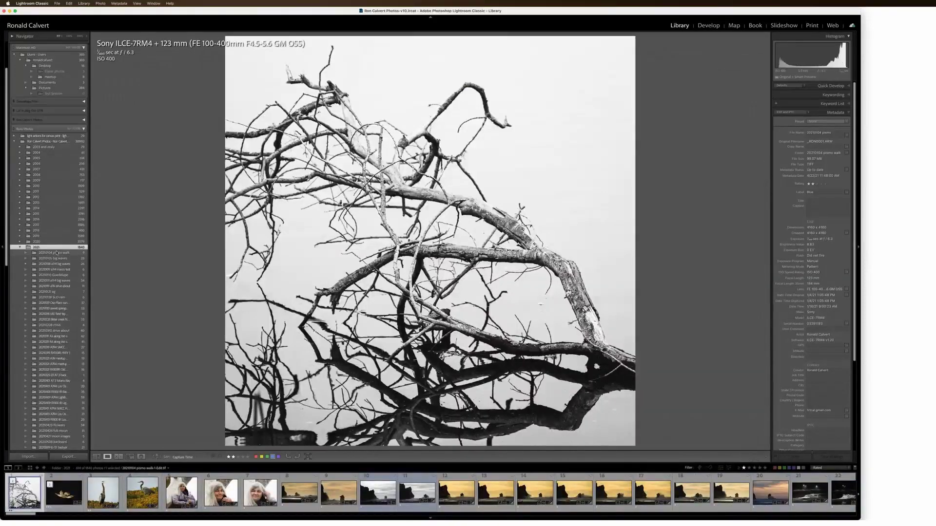
pyautogui.scroll(-14, 56, 250)
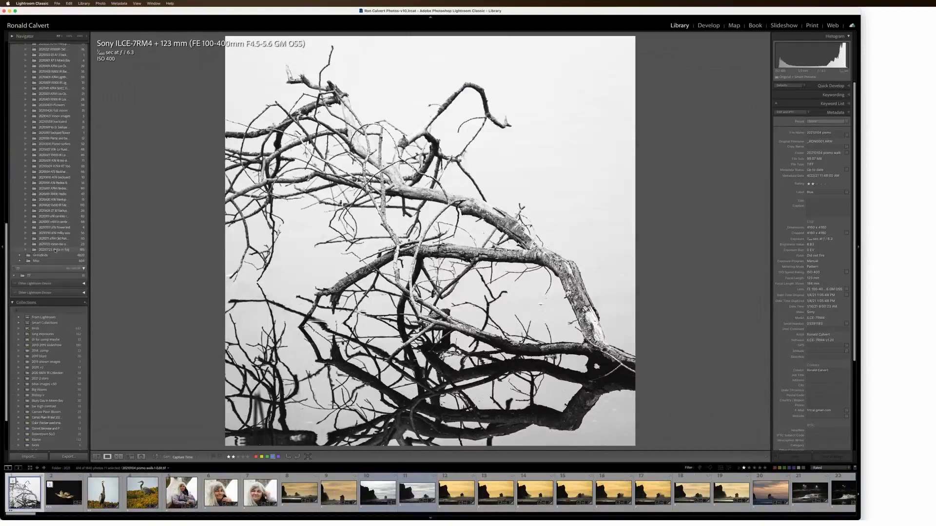
pyautogui.scroll(-2, 55, 250)
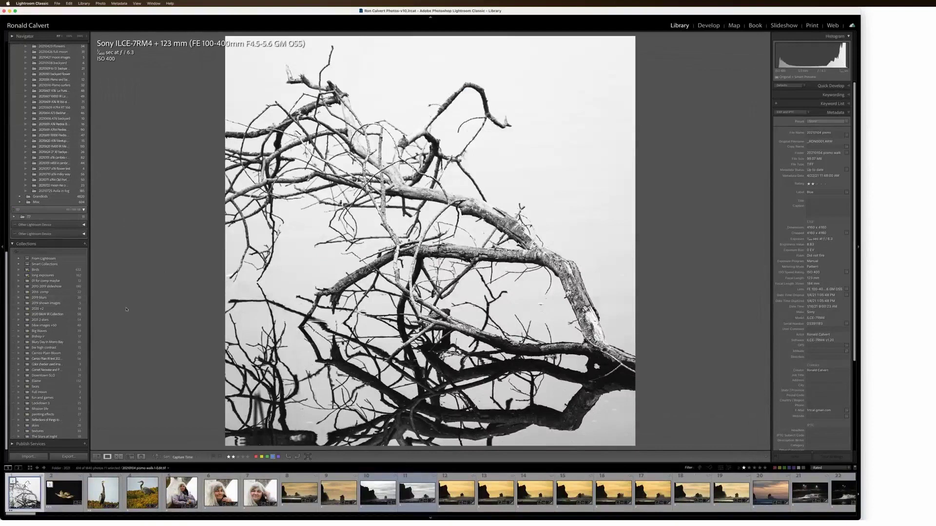
pyautogui.click(41, 317)
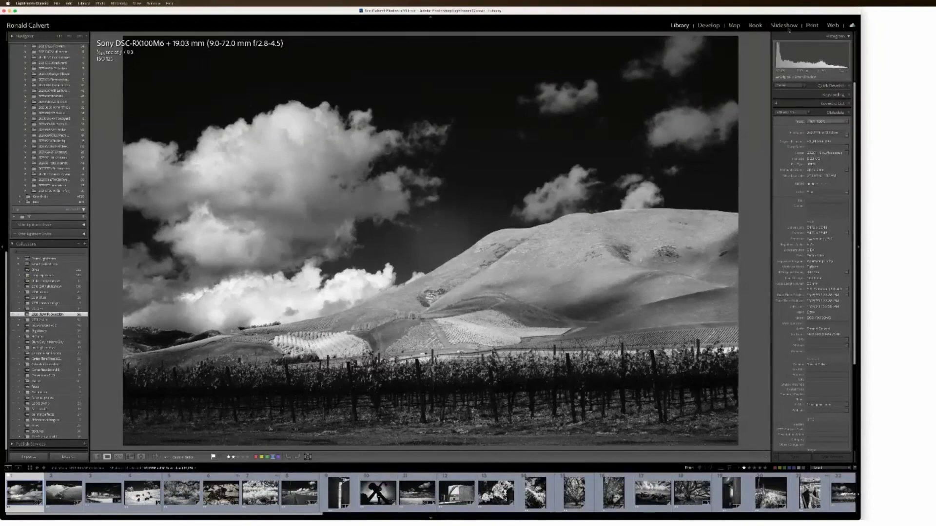
pyautogui.click(755, 26)
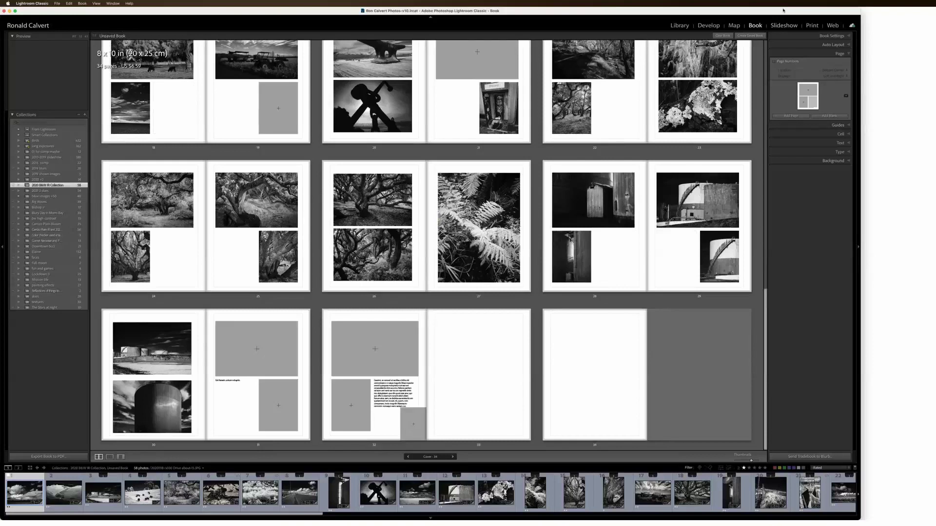
# Step: Review the book's size, cover, paper type and estimated price settings, and open the Learn More information
pyautogui.moveTo(783, 10); pyautogui.dragTo(754, 10)
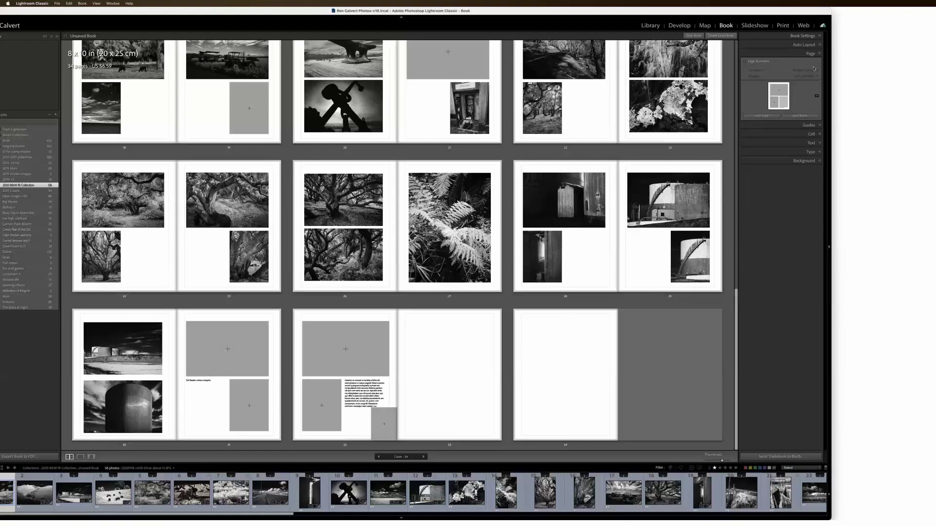
pyautogui.click(818, 38)
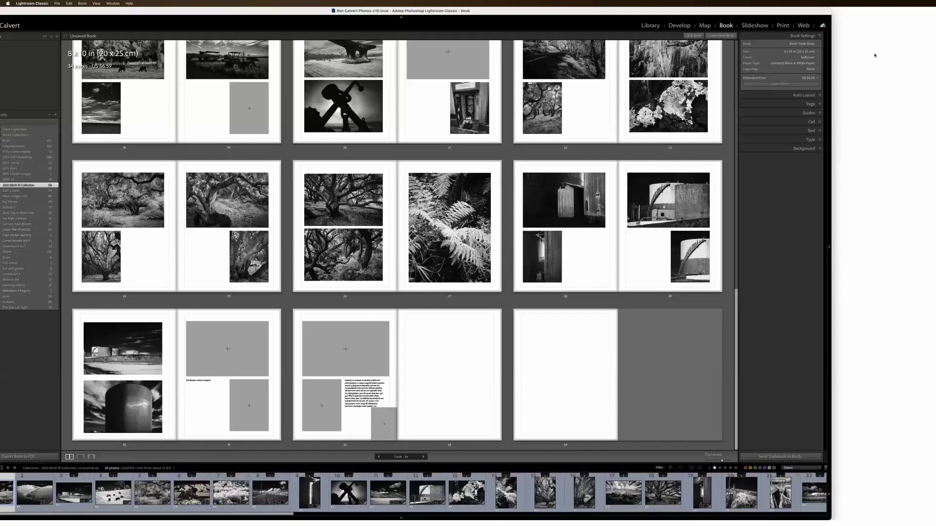
pyautogui.click(766, 84)
# Step: View page 27 with the fern photo in single-page view and return to the multi-page view
pyautogui.scroll(1, 554, 131)
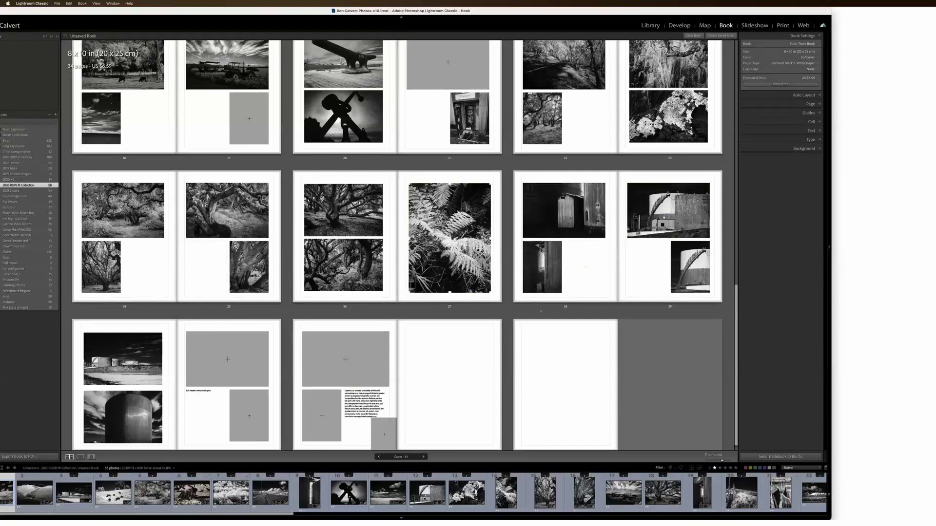
pyautogui.click(449, 237)
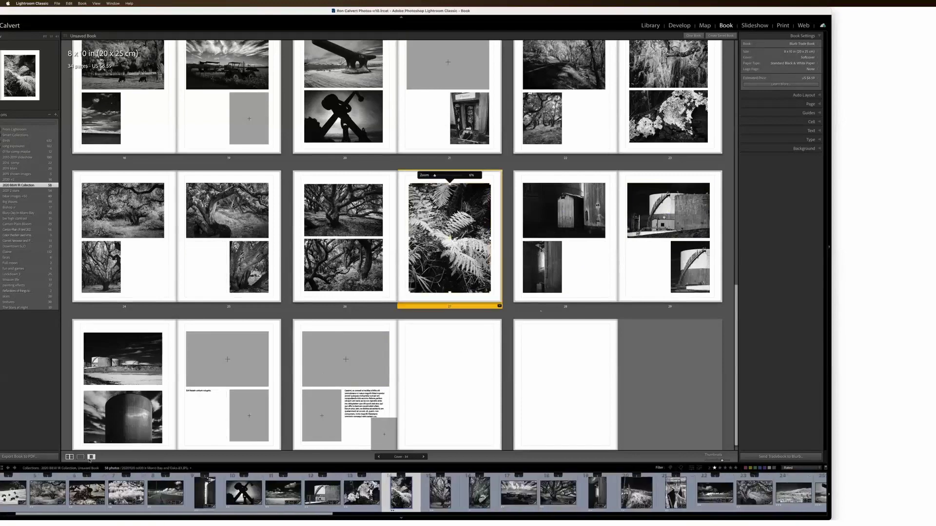
pyautogui.click(91, 458)
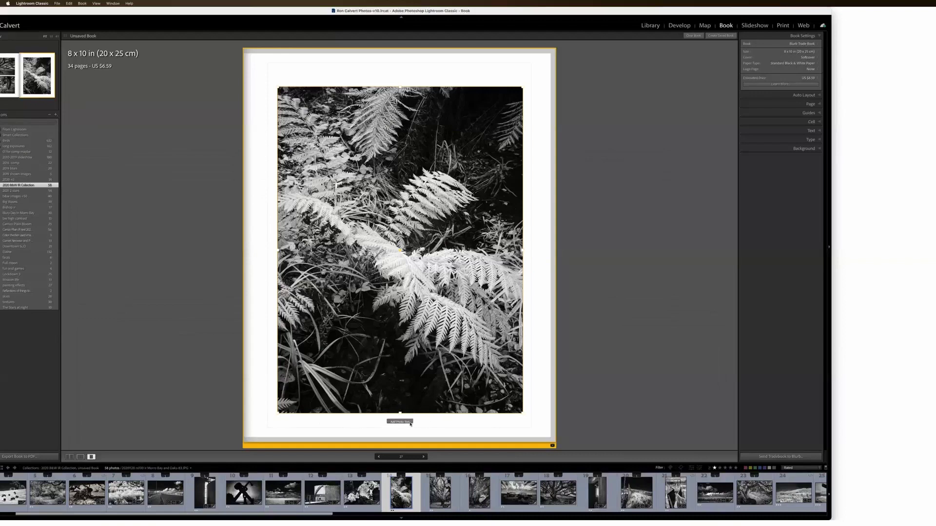
pyautogui.click(69, 457)
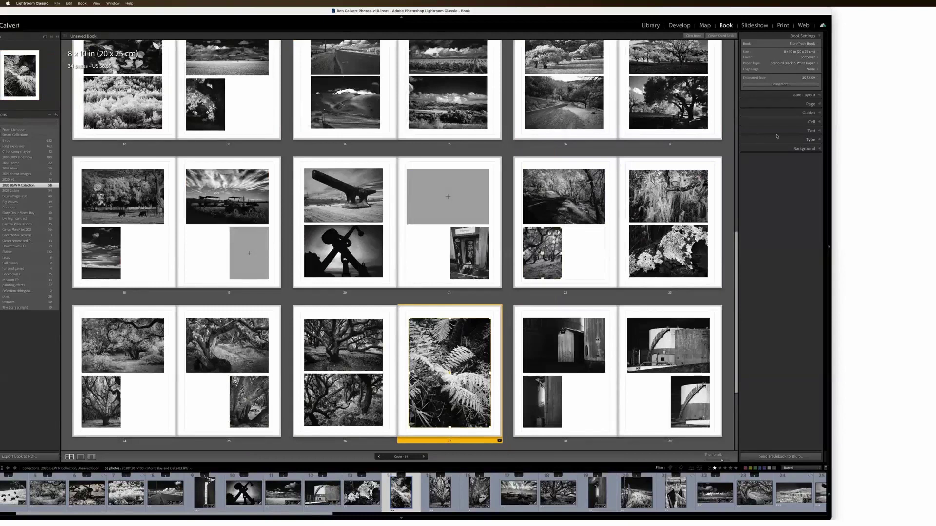
# Step: Turn on photo text for page 21's empty upper cell and add page text at the bottom of the page
pyautogui.click(819, 131)
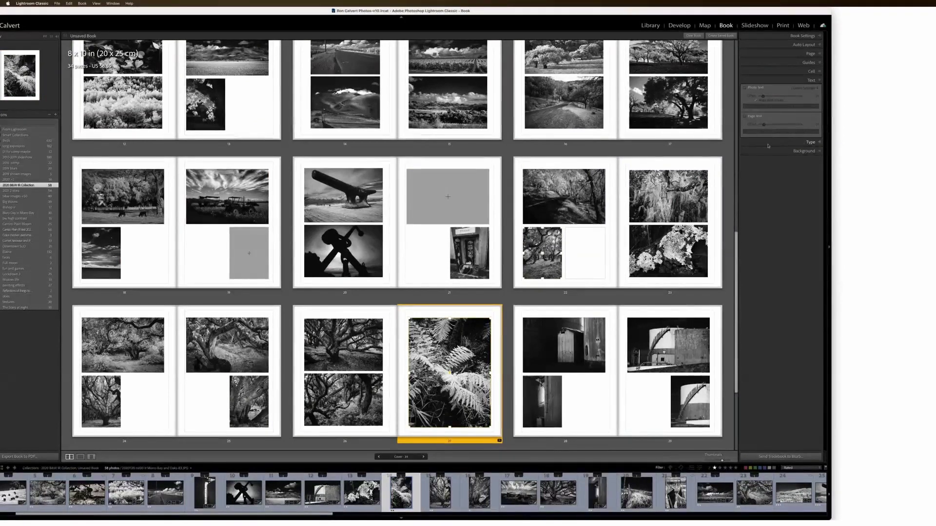
pyautogui.click(482, 205)
pyautogui.press('super+d')
pyautogui.click(447, 207)
pyautogui.press('super+d')
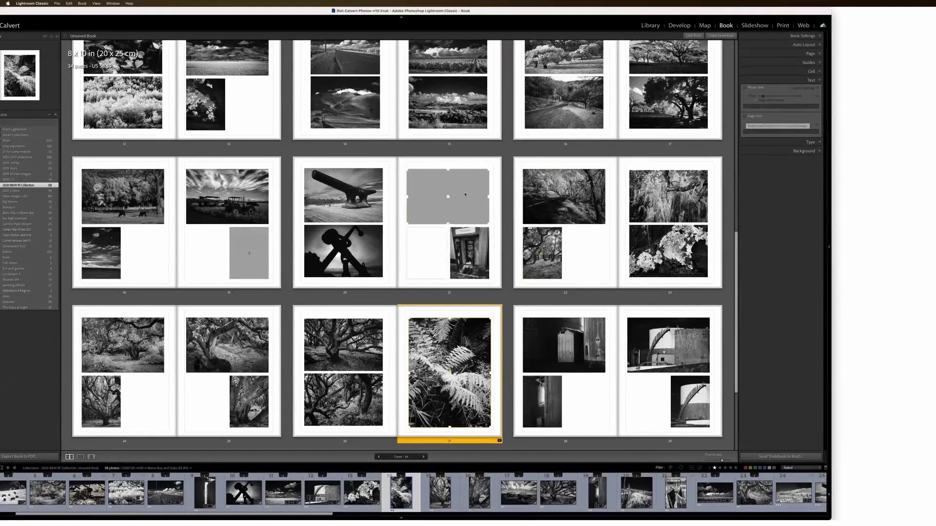
pyautogui.click(486, 185)
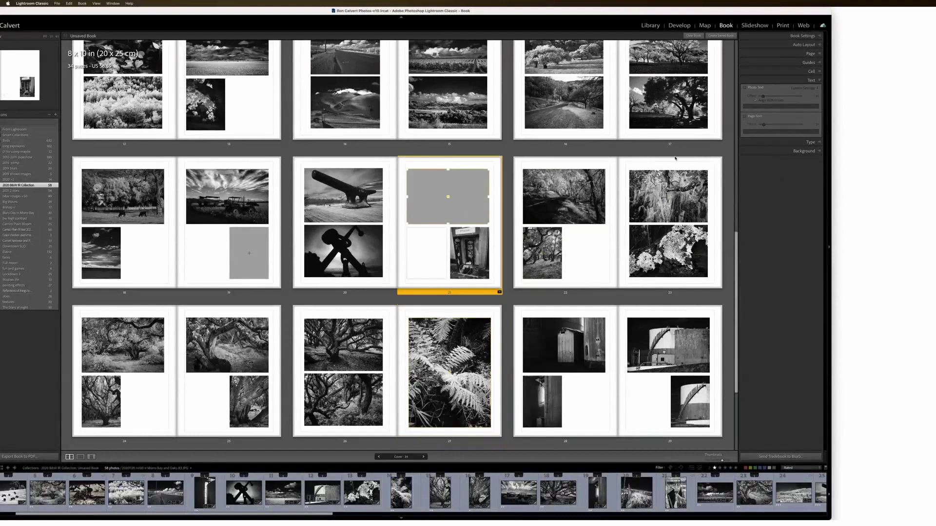
pyautogui.click(745, 89)
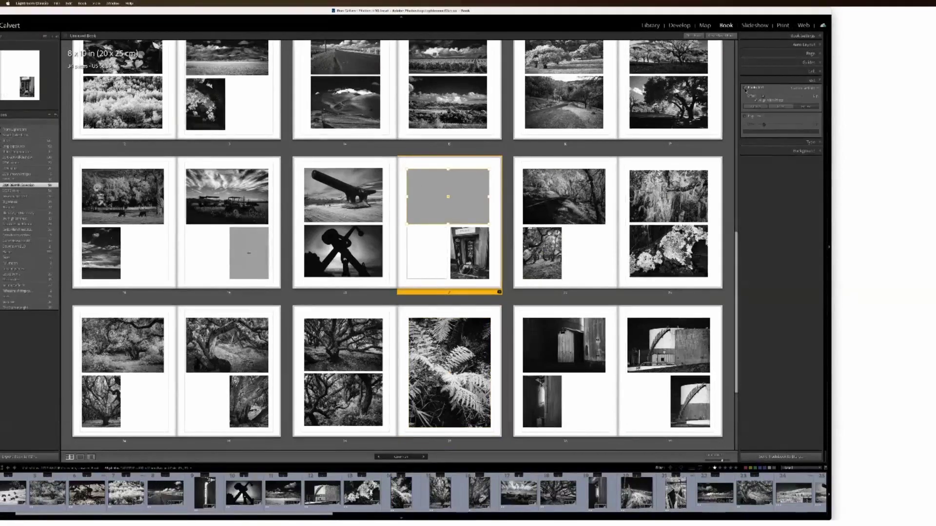
pyautogui.click(745, 117)
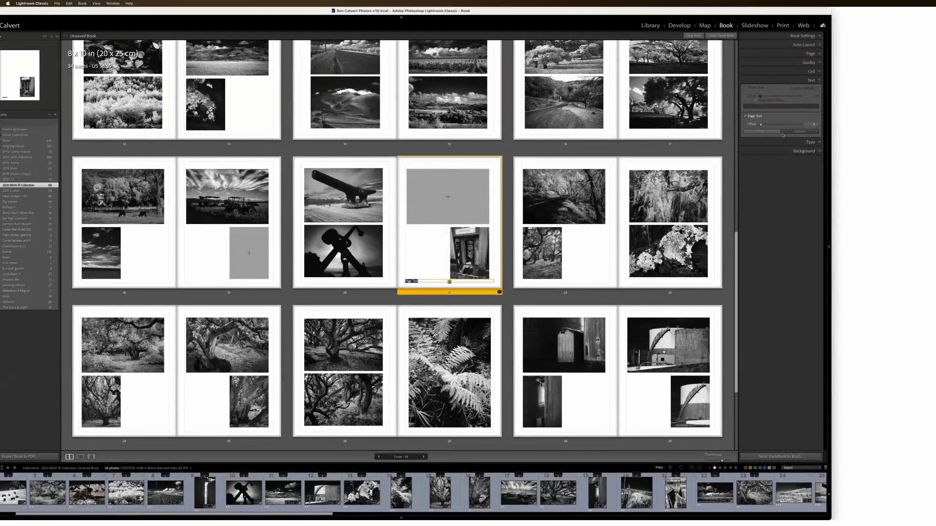
# Step: Examine the layout templates available for page 21, including the Text Pages category
pyautogui.click(817, 55)
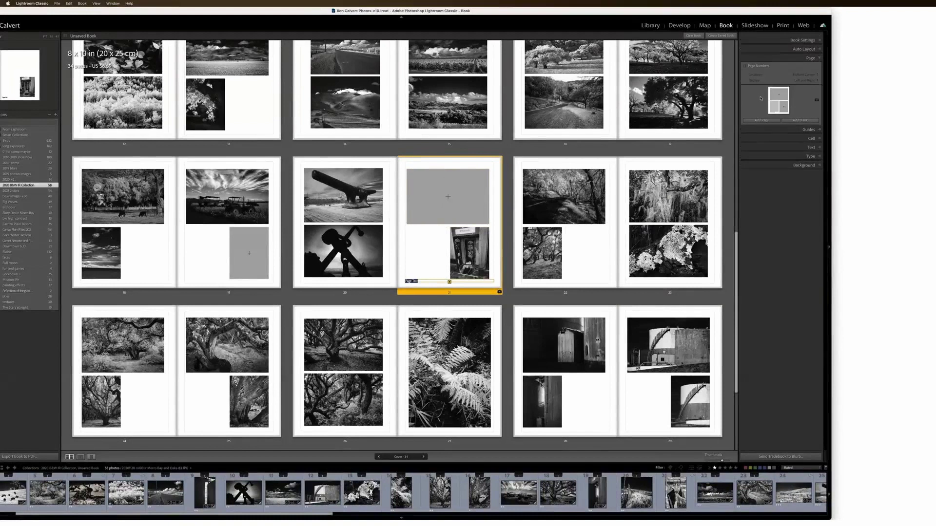
pyautogui.click(817, 97)
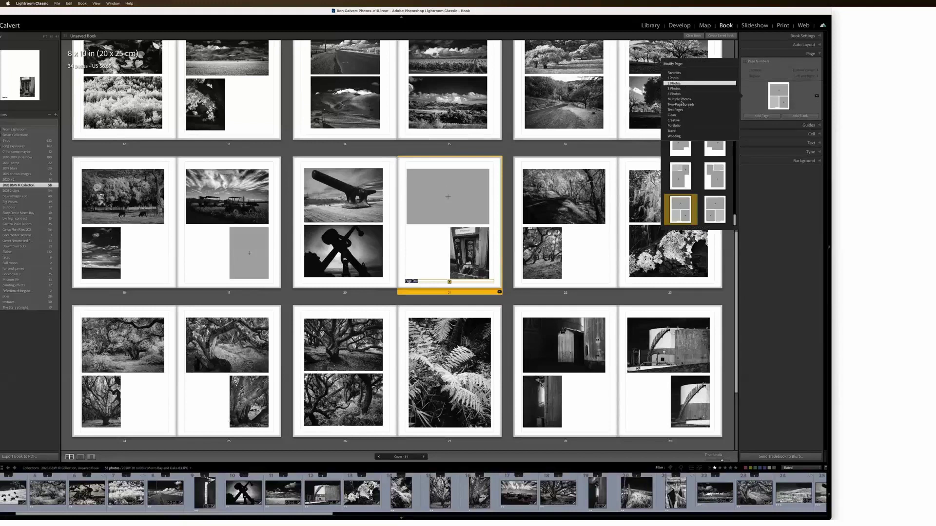
pyautogui.click(676, 110)
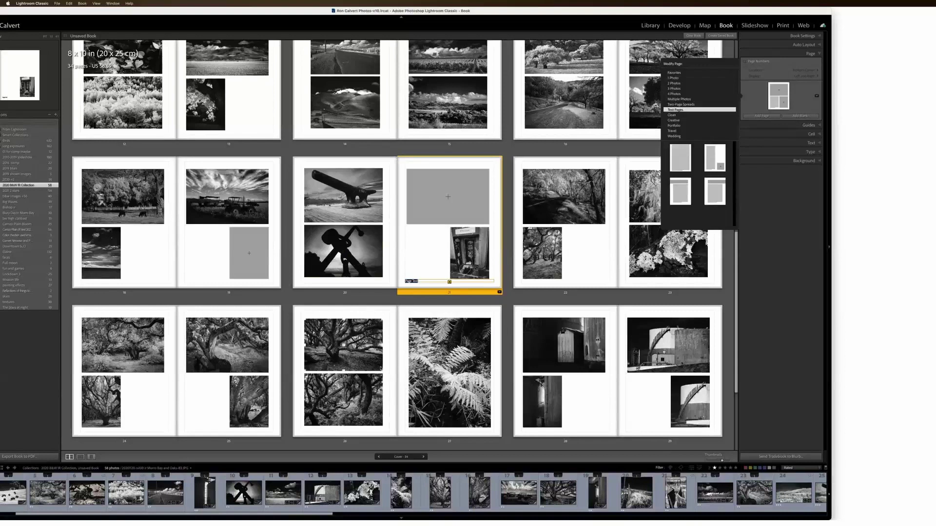
# Step: Place the tractor photo in page 32's large upper photo cell
pyautogui.scroll(-1, 381, 368)
pyautogui.scroll(-5, 330, 314)
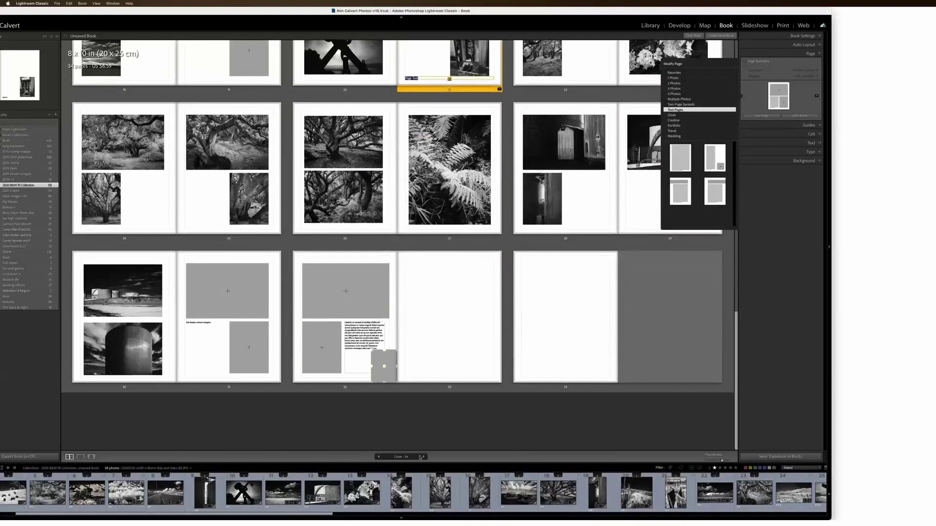
pyautogui.scroll(2, 322, 348)
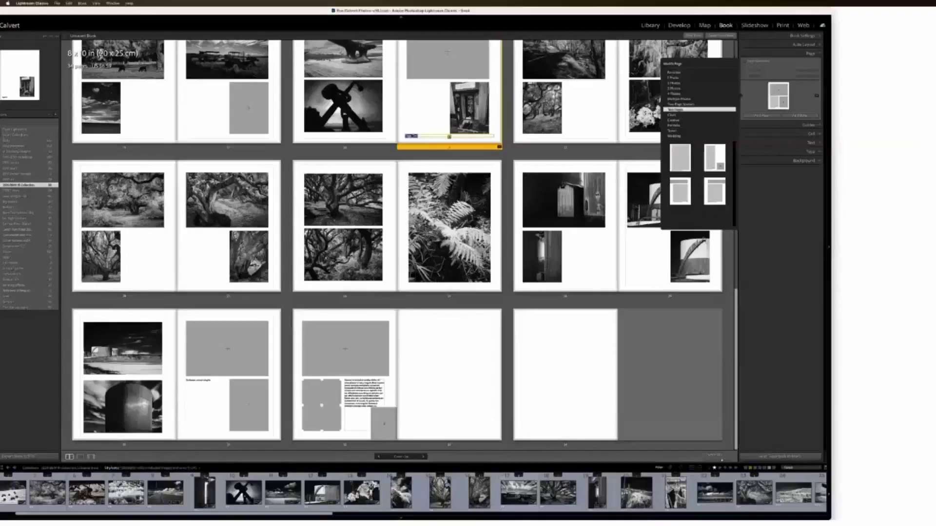
pyautogui.click(401, 411)
pyautogui.moveTo(401, 412); pyautogui.dragTo(346, 350)
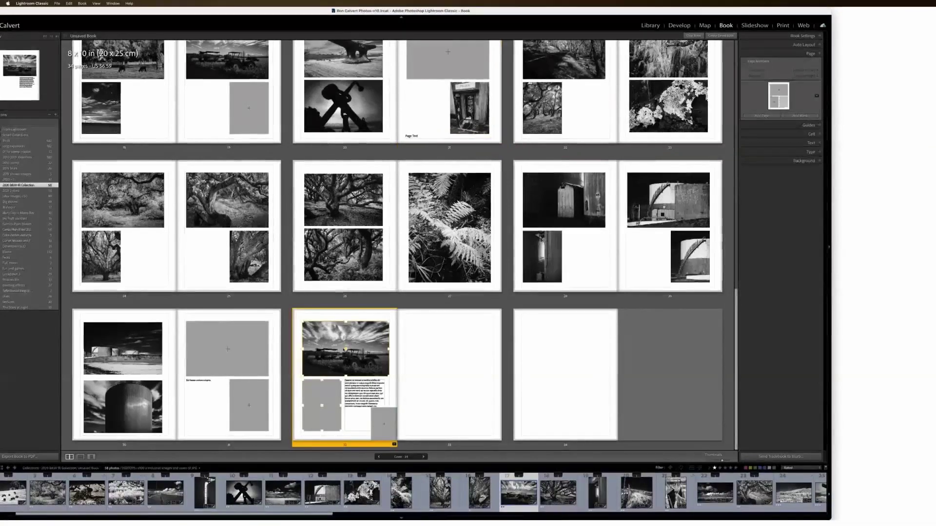
# Step: Zoom the tractor photo on page 32 to 94% and review its print-resolution warning
pyautogui.click(335, 336)
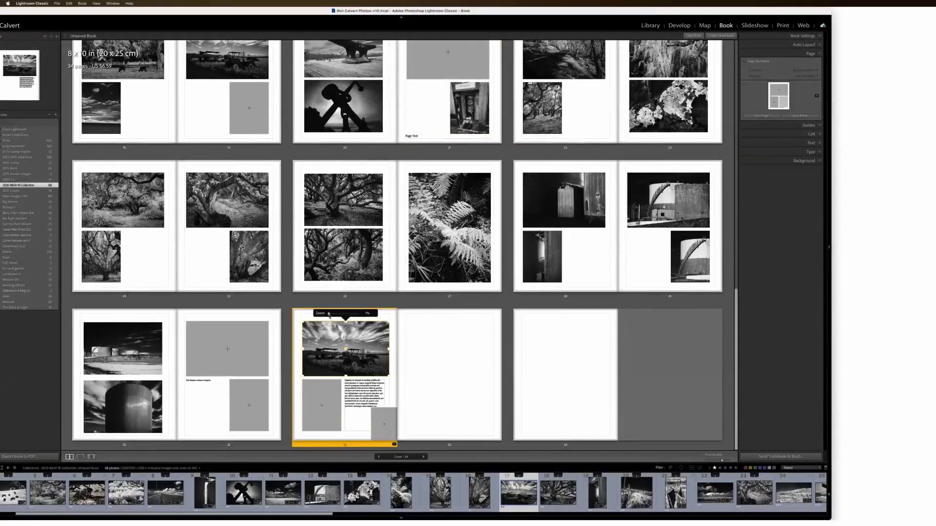
pyautogui.moveTo(329, 315); pyautogui.dragTo(355, 318)
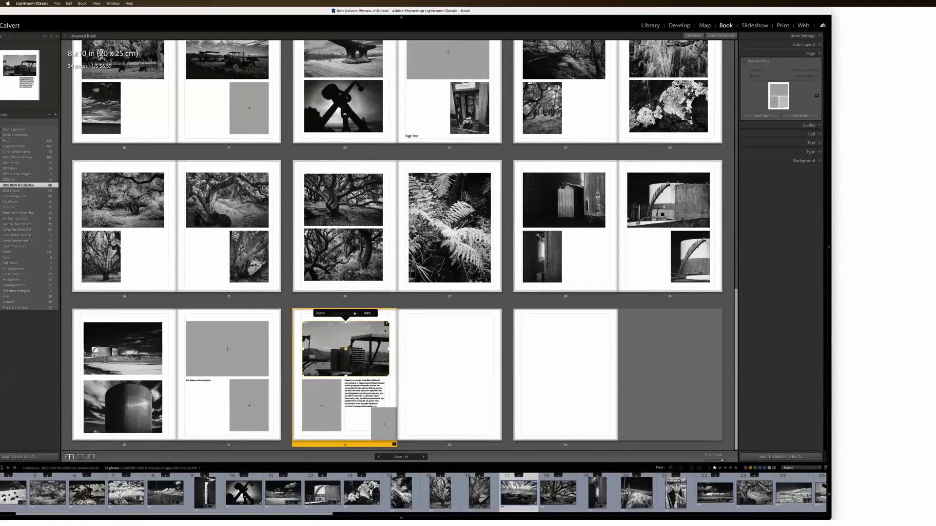
pyautogui.rightClick(386, 324)
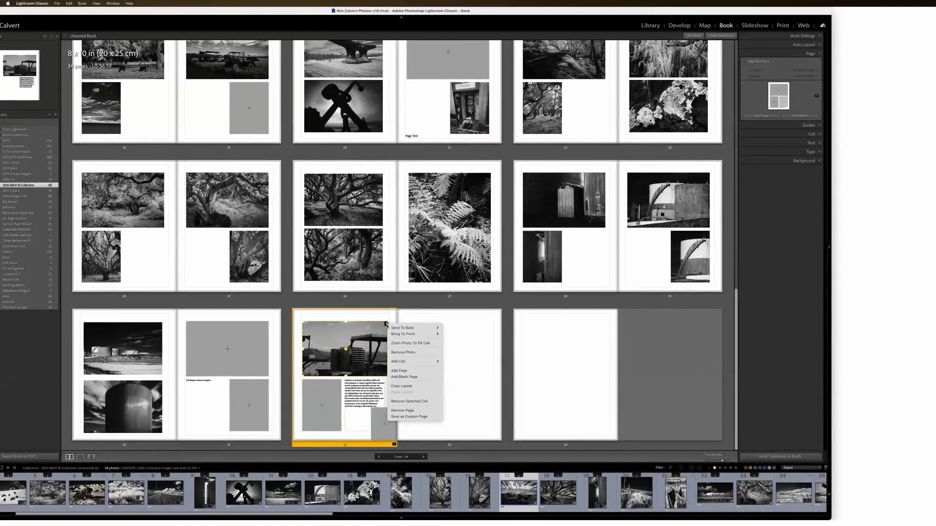
pyautogui.click(410, 344)
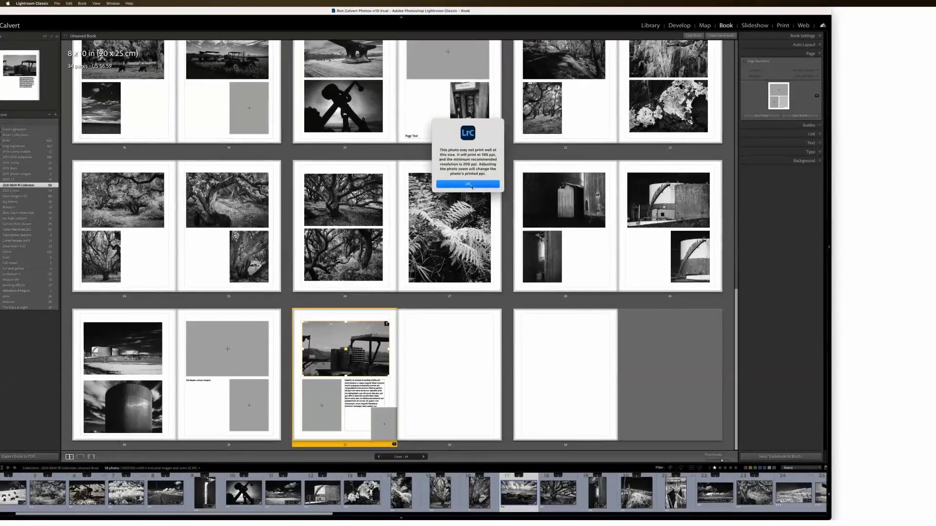
pyautogui.click(467, 184)
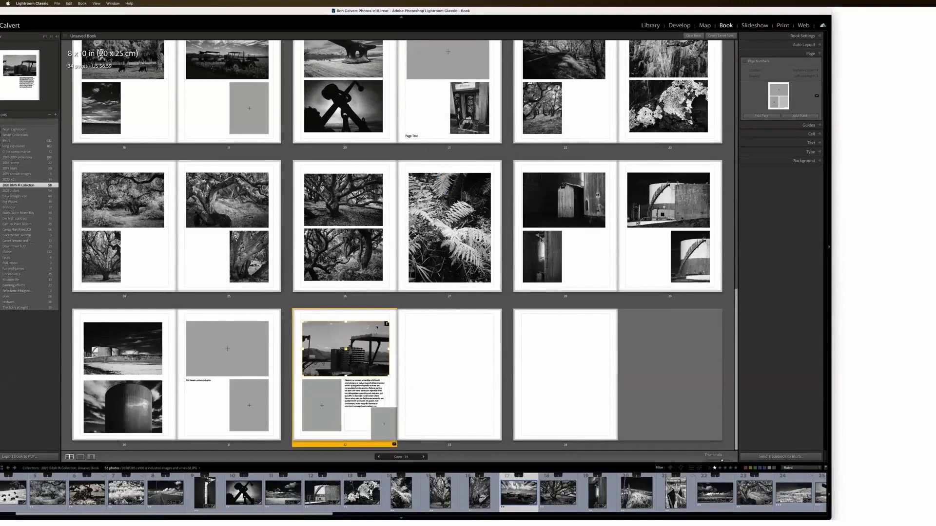
# Step: Open page 32 in single-page view, try the tractor photo at 2% and 100% zoom, and reduce it to show the whole image
pyautogui.doubleClick(333, 334)
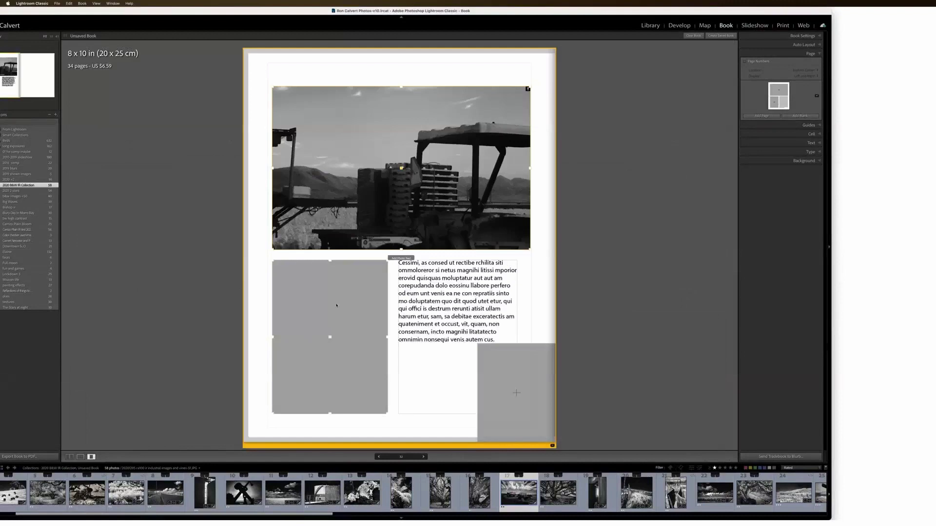
pyautogui.click(373, 118)
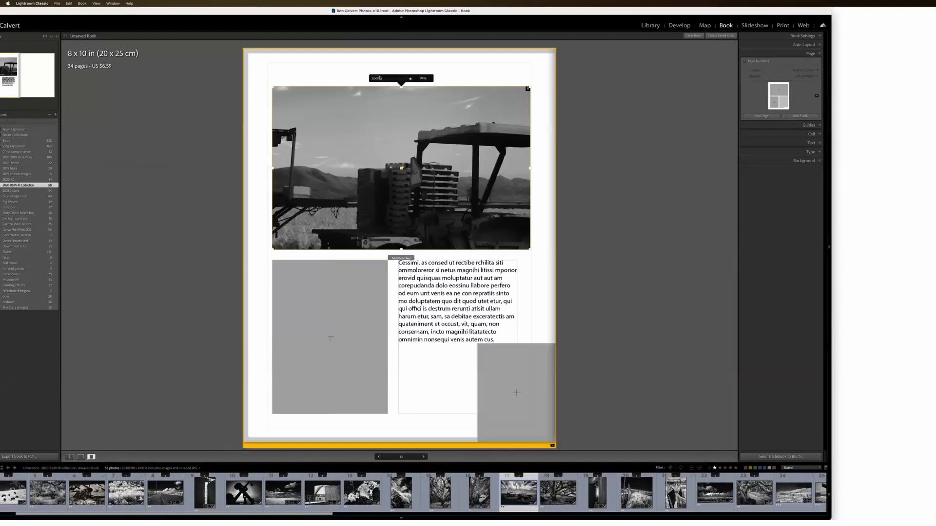
pyautogui.moveTo(408, 80); pyautogui.dragTo(386, 82)
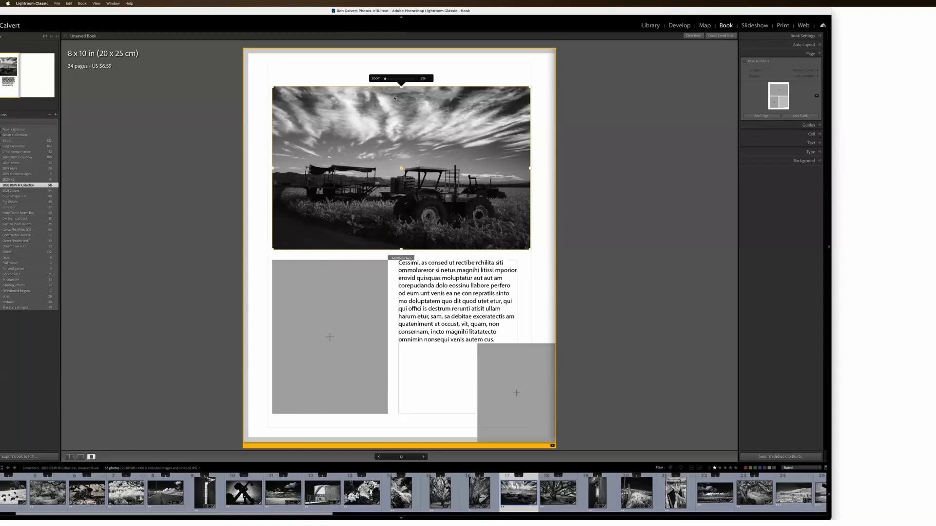
pyautogui.moveTo(392, 82); pyautogui.dragTo(412, 82)
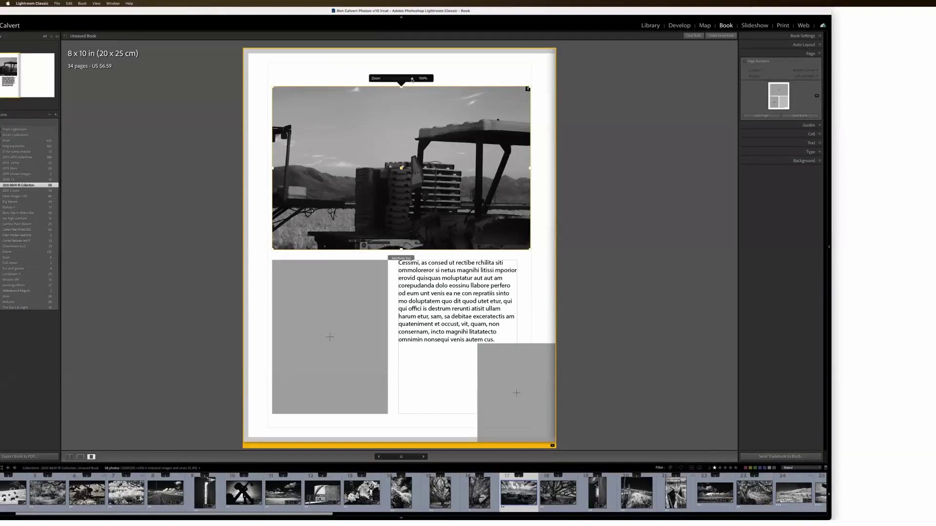
pyautogui.moveTo(411, 79); pyautogui.dragTo(374, 81)
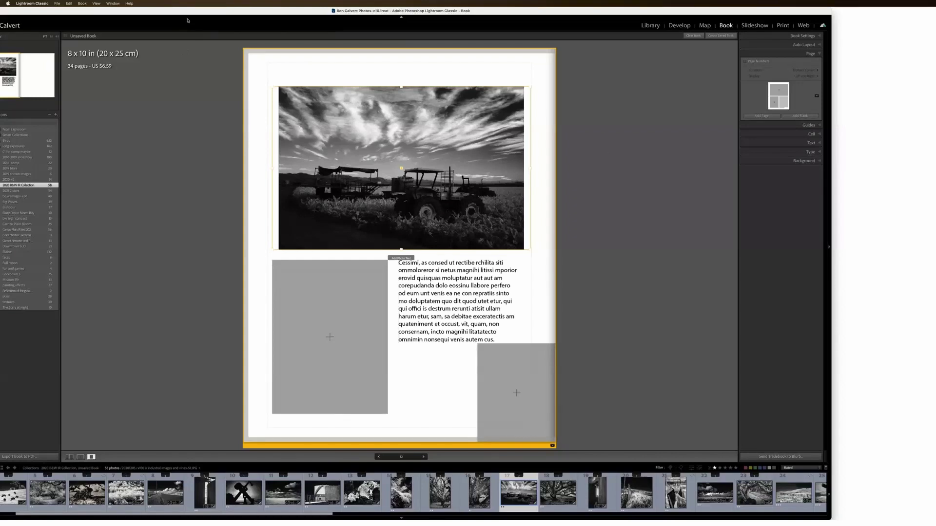
# Step: Hide the module picker, restore the window to a smaller size, and hide all panels around the page
pyautogui.press('F5')
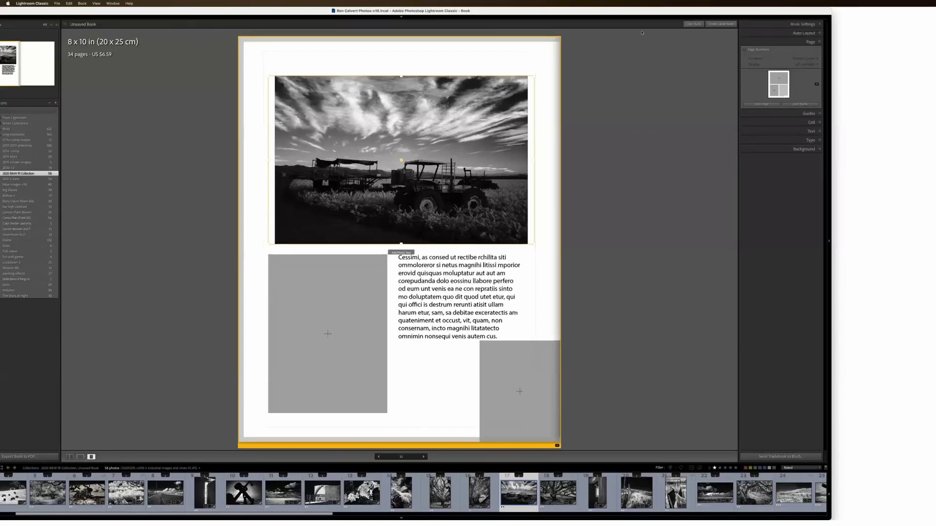
pyautogui.doubleClick(728, 11)
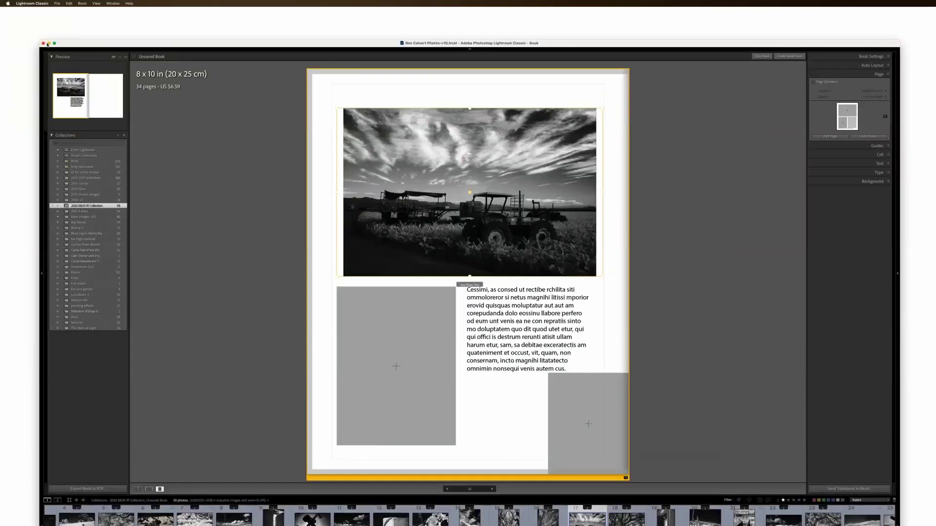
pyautogui.hotkey('shift', 'Tab')
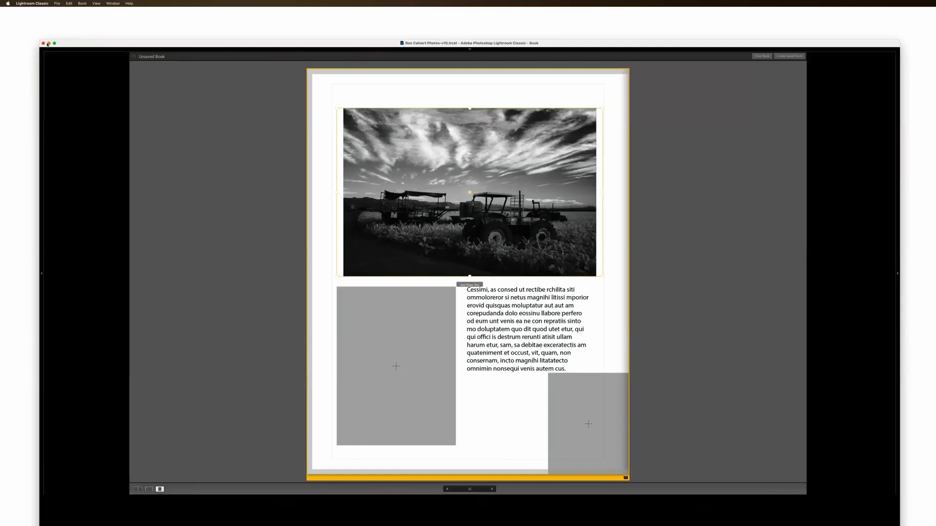